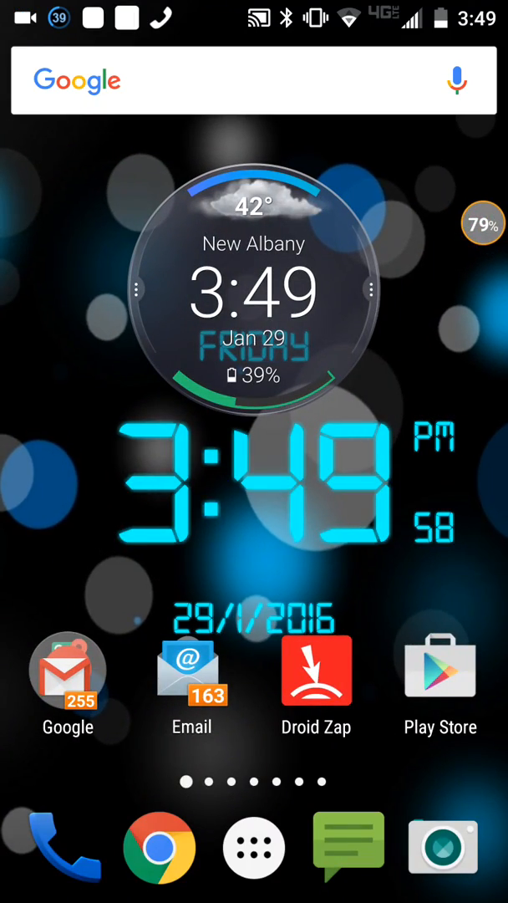
Search Google Play for 'root b' and bring up the Root Browser listing by JRummy Apps.
click(440, 669)
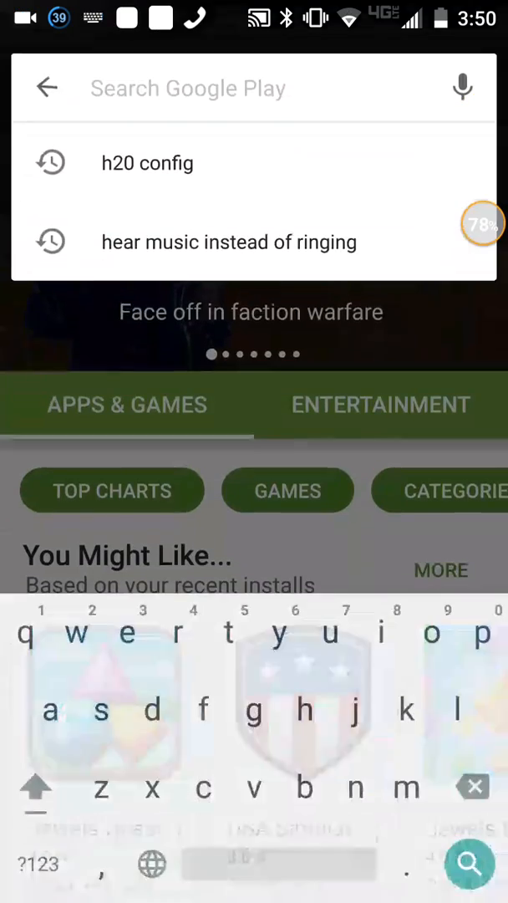
text(roo)
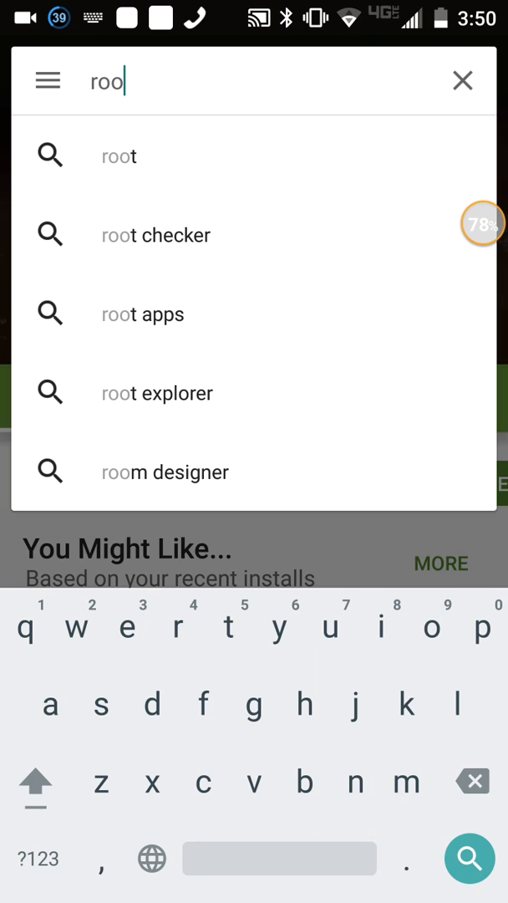
text(t b)
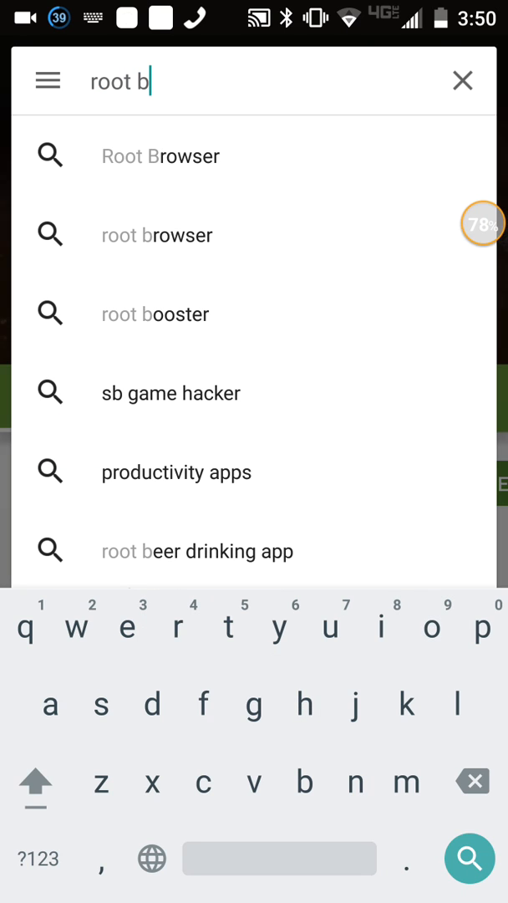
click(161, 157)
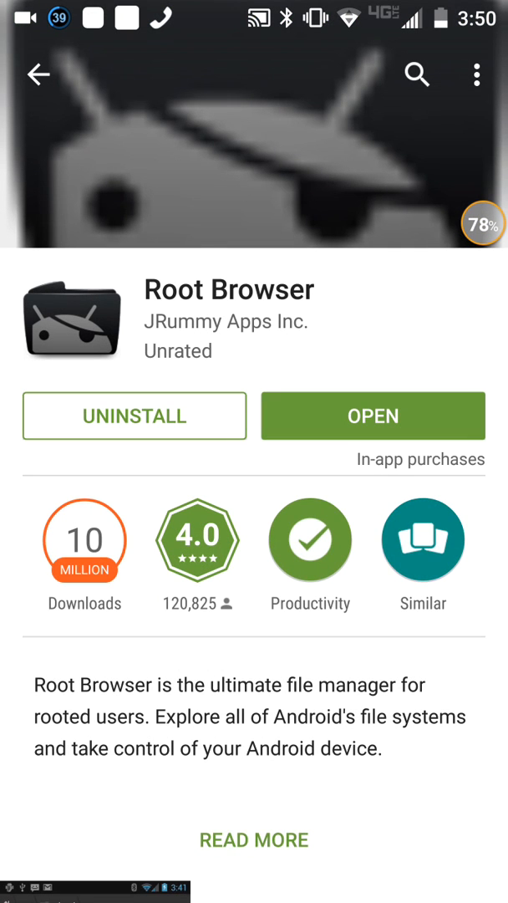
Return to the home screen and briefly check the notification shade.
key(Home)
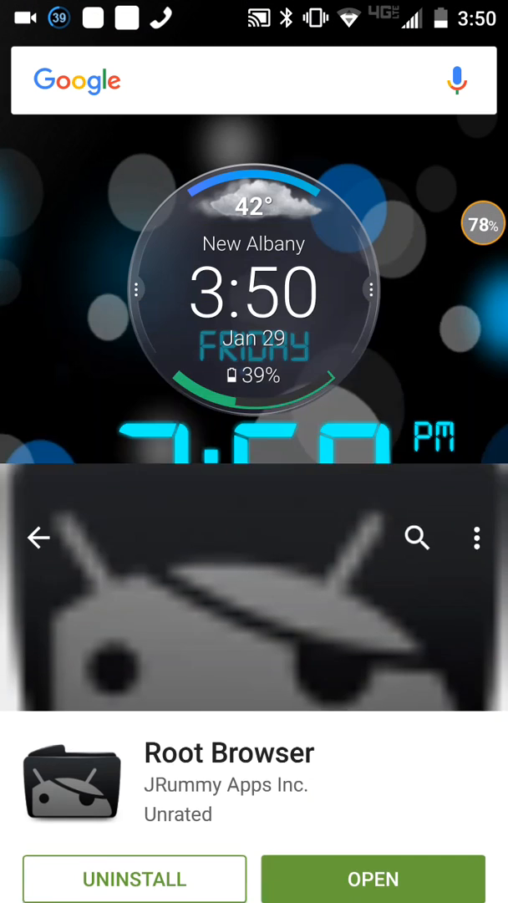
drag(254, 8, 254, 585)
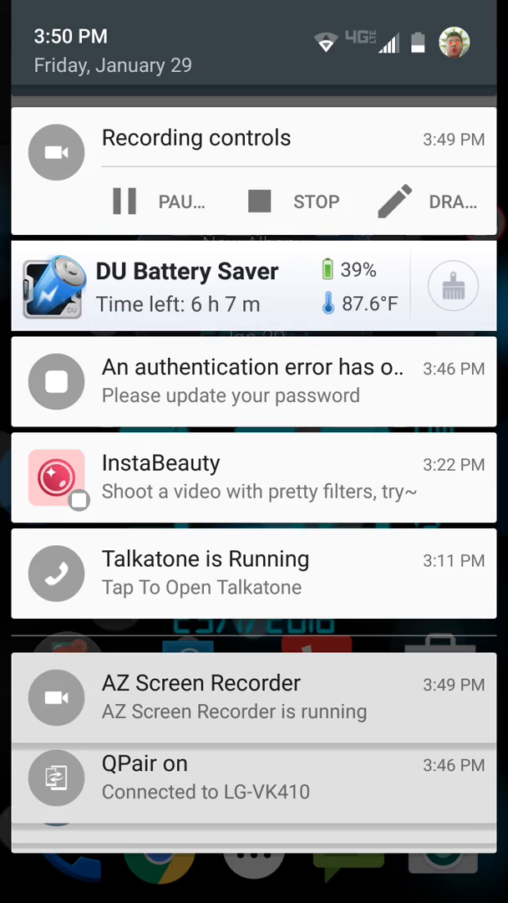
drag(254, 836, 254, 83)
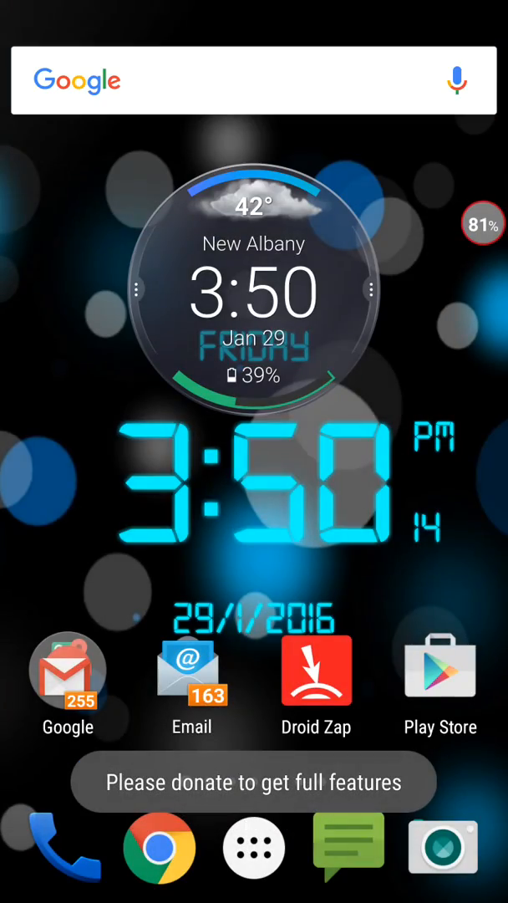
Swipe to the last home screen page and bring up the full list of installed apps.
drag(418, 418, 83, 419)
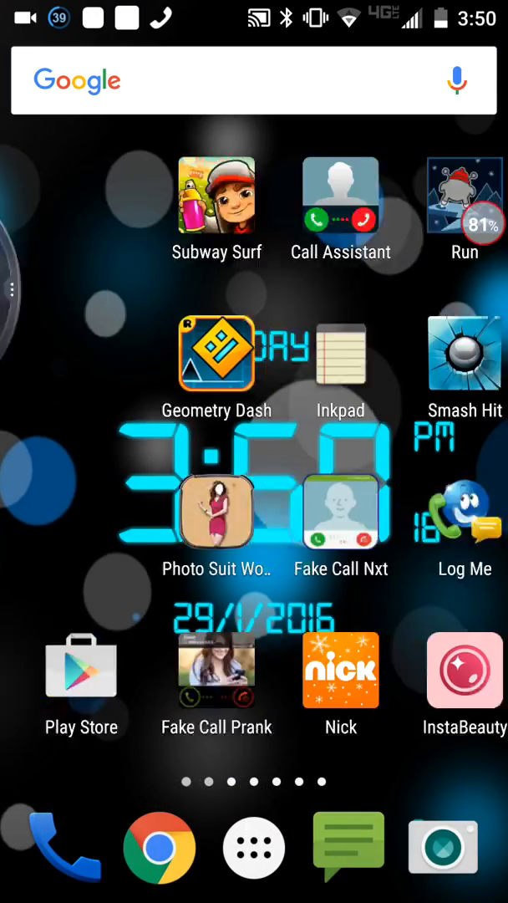
drag(418, 418, 84, 418)
drag(418, 418, 84, 418)
drag(418, 419, 83, 418)
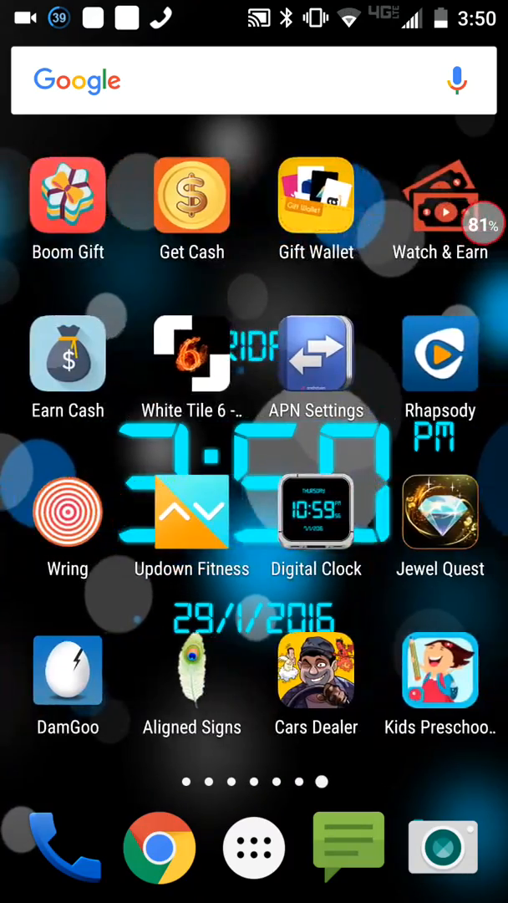
click(253, 846)
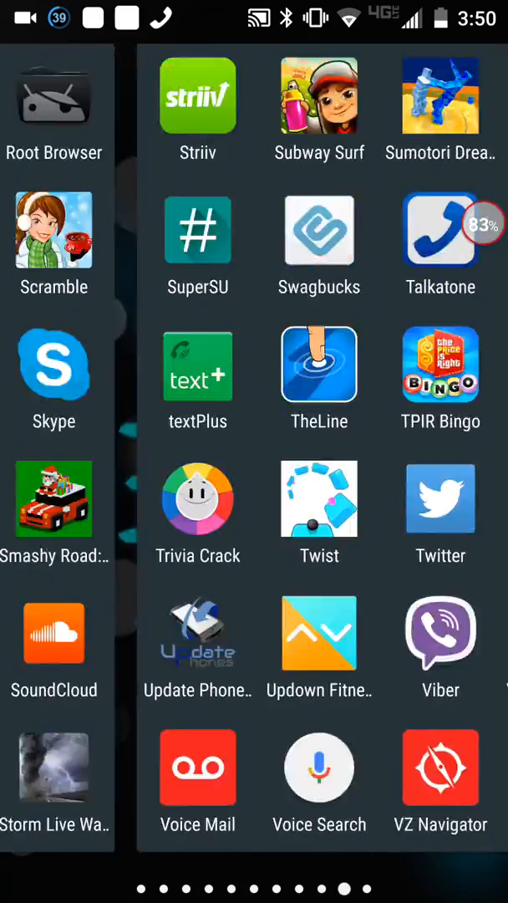
Go into Settings > About phone and its Status screen for the DROID TURBO XT1254.
click(193, 364)
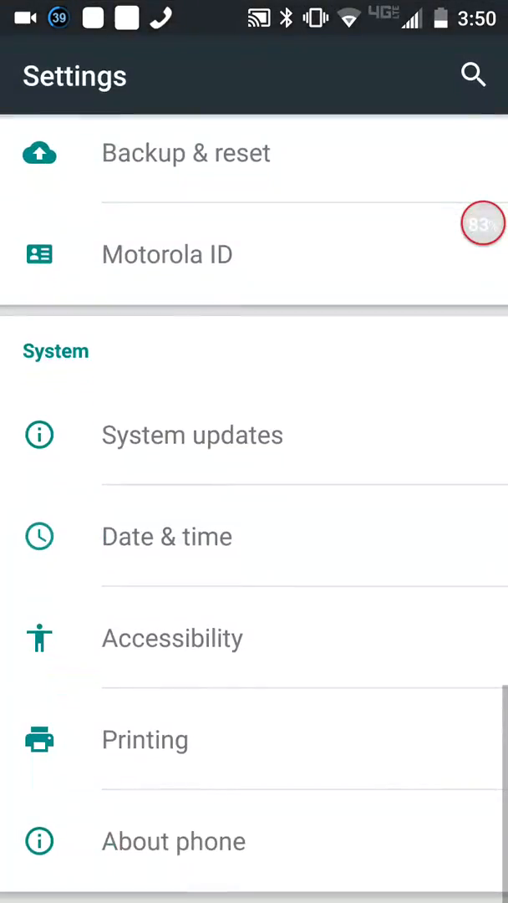
click(173, 841)
scroll(251, 501, down, 5)
scroll(250, 502, down, 3)
scroll(250, 501, up, 3)
scroll(251, 502, up, 3)
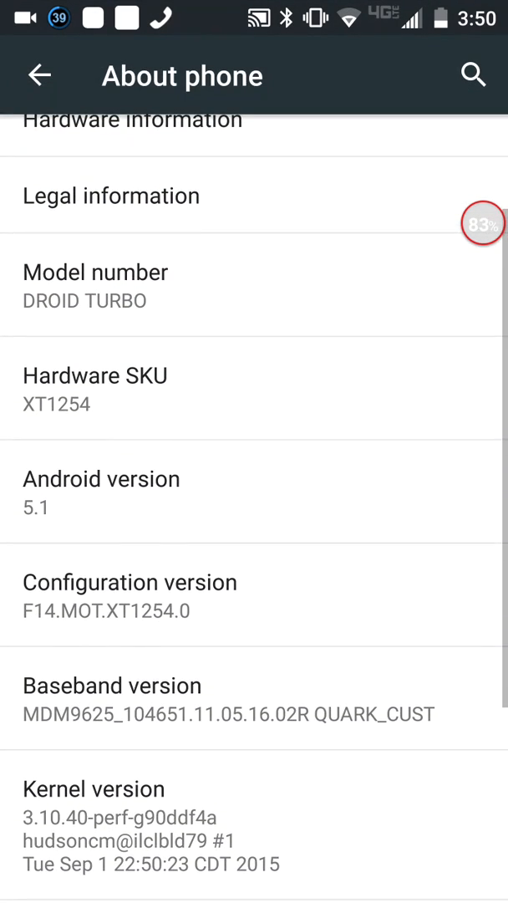
scroll(251, 502, up, 3)
click(302, 418)
click(282, 167)
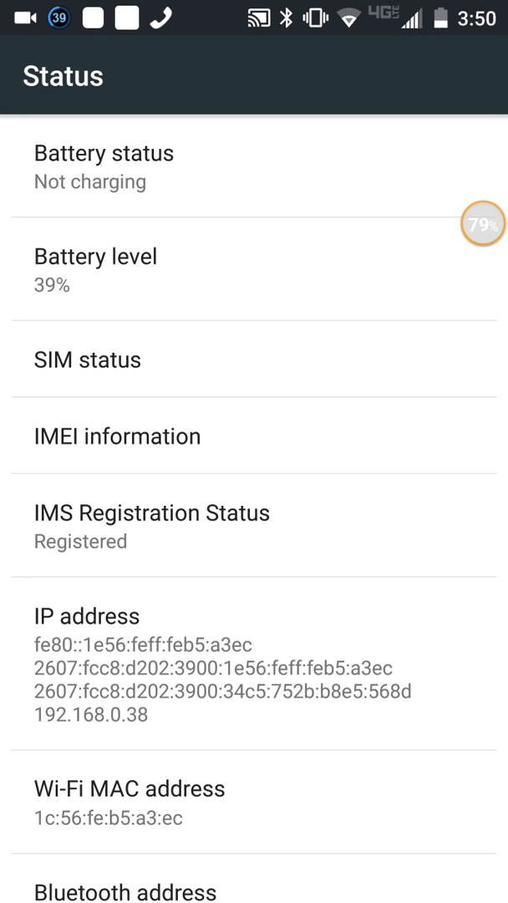
scroll(251, 501, down, 5)
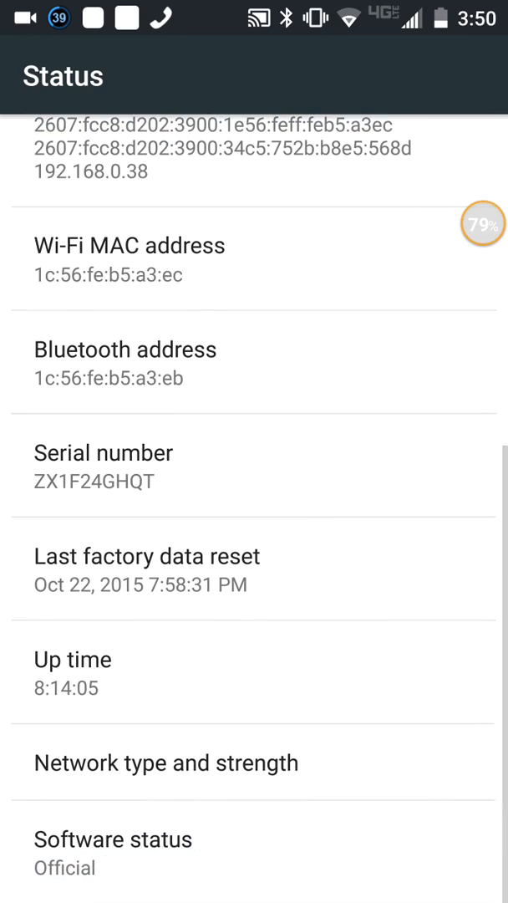
click(165, 762)
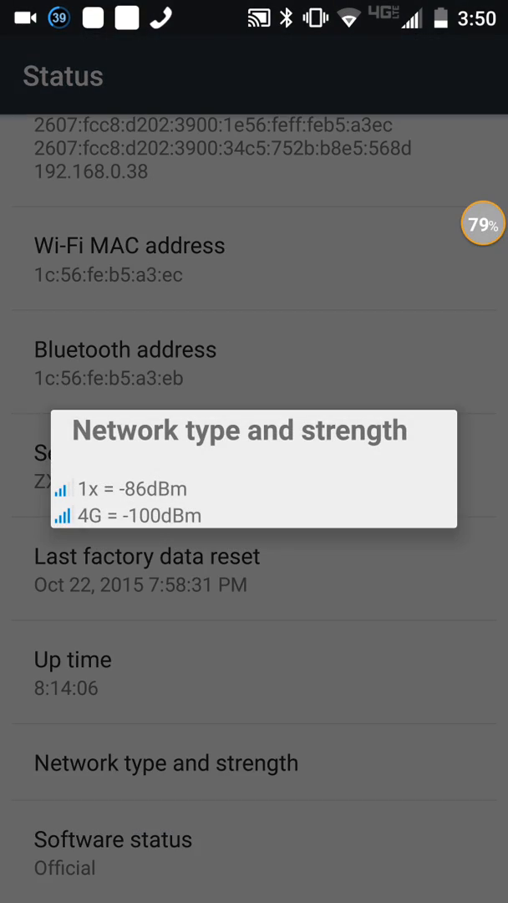
key(Escape)
key(Escape)
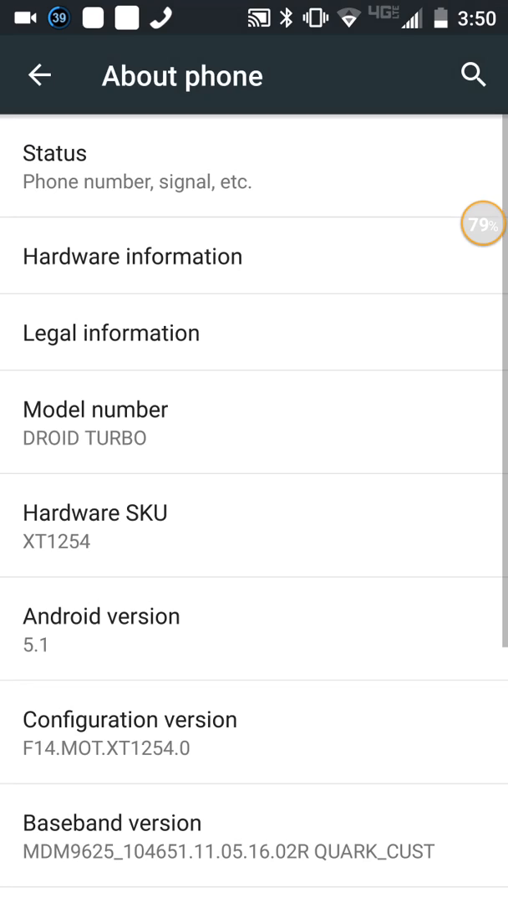
key(Escape)
scroll(251, 501, up, 5)
scroll(251, 502, up, 5)
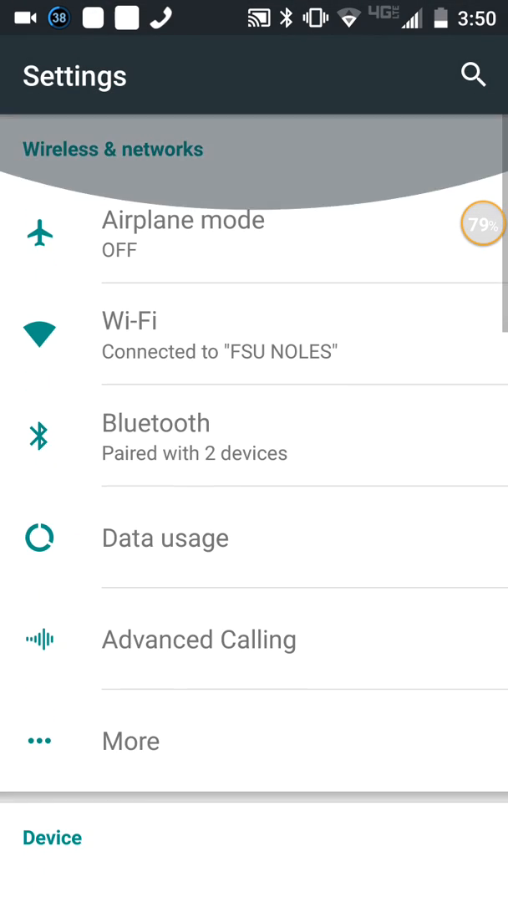
scroll(251, 418, up, 3)
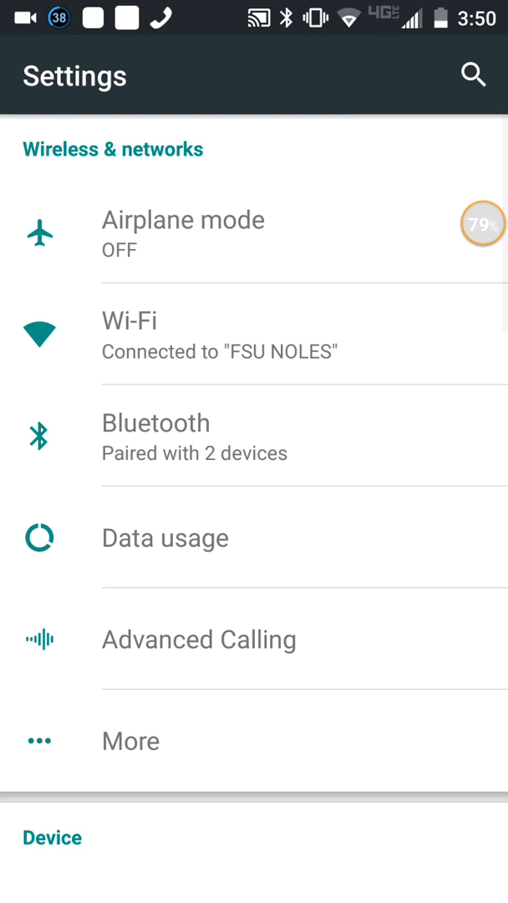
Back out of the phone details and exit Settings to the home screen.
key(Escape)
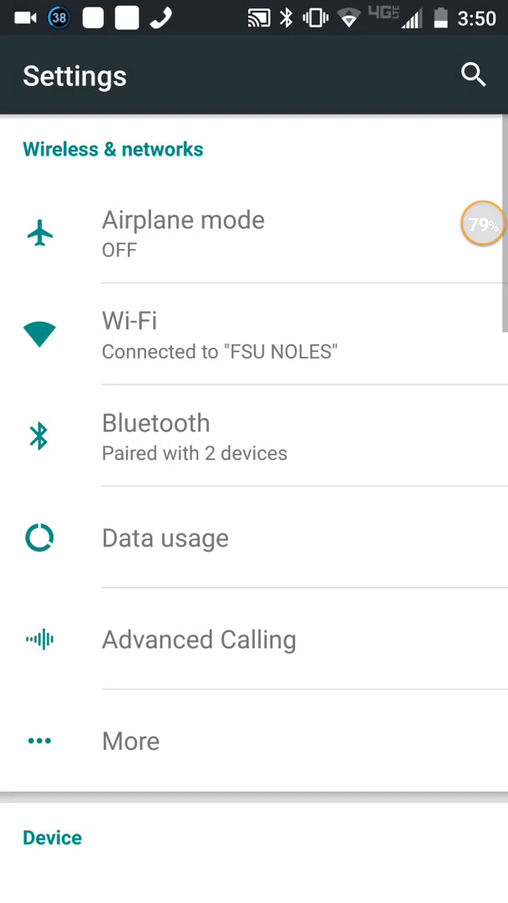
key(Home)
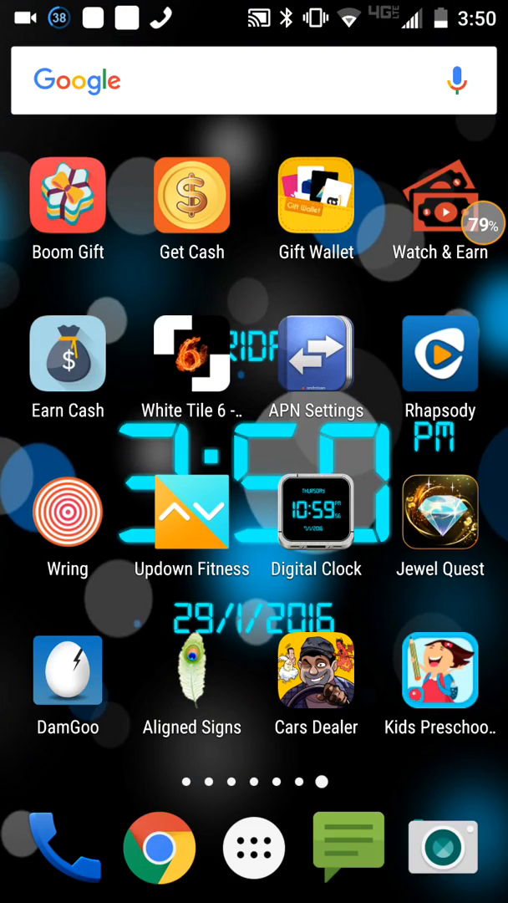
Swipe back to the first home screen page and leave the notification shade pulled down.
drag(251, 17, 251, 585)
drag(251, 669, 251, 84)
drag(84, 418, 418, 418)
drag(84, 418, 418, 418)
drag(251, 17, 251, 669)
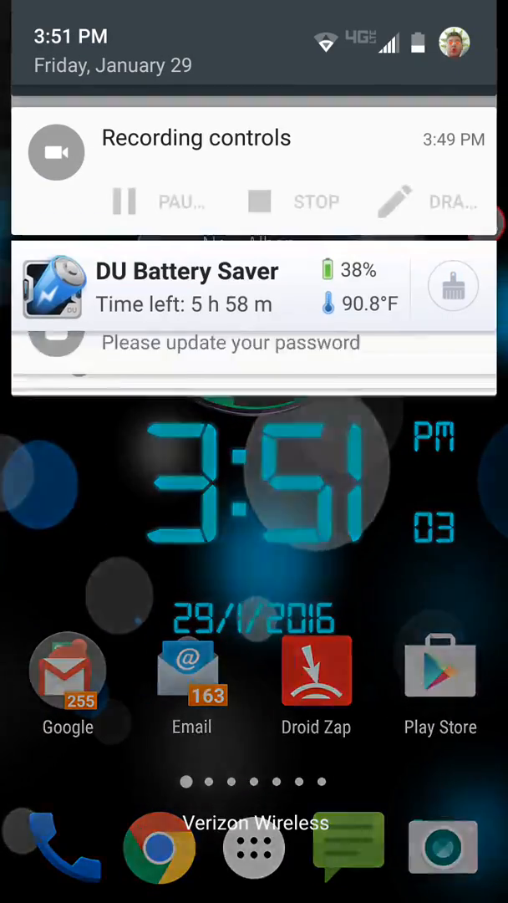